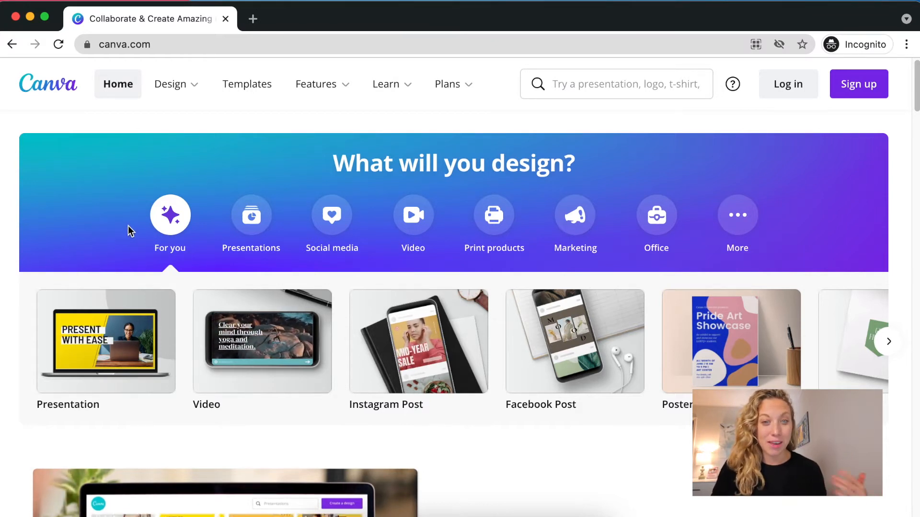
Look through the home page's design categories, feature sections and template gallery.
{"action": "scroll", "coordinate": [137, 237], "scroll_direction": "down", "scroll_amount": 3}
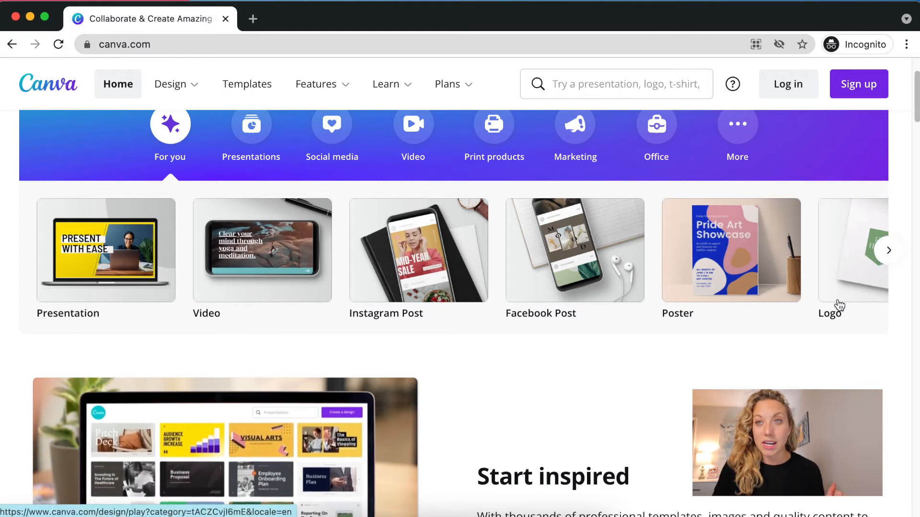
{"action": "scroll", "coordinate": [651, 338], "scroll_direction": "down", "scroll_amount": 6}
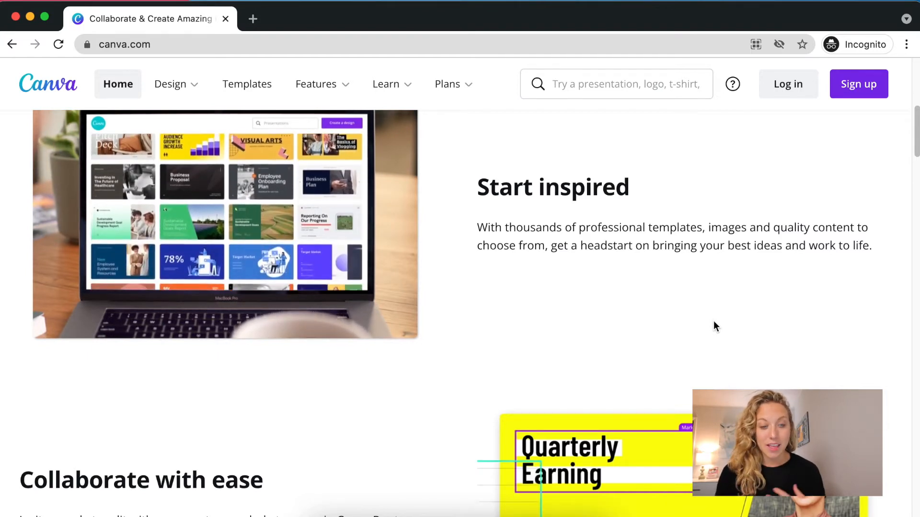
{"action": "scroll", "coordinate": [714, 326], "scroll_direction": "down", "scroll_amount": 8}
{"action": "scroll", "coordinate": [714, 326], "scroll_direction": "up", "scroll_amount": 4}
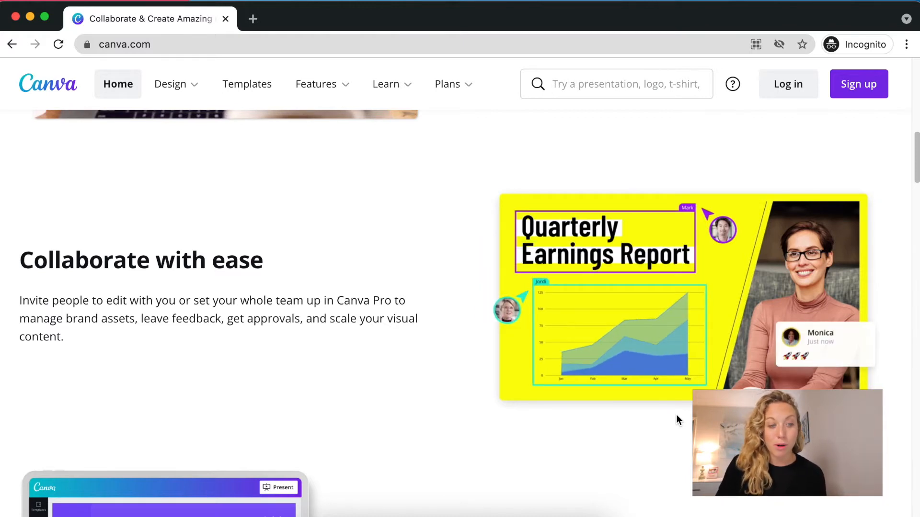
{"action": "scroll", "coordinate": [676, 416], "scroll_direction": "down", "scroll_amount": 5}
{"action": "scroll", "coordinate": [677, 416], "scroll_direction": "down", "scroll_amount": 8}
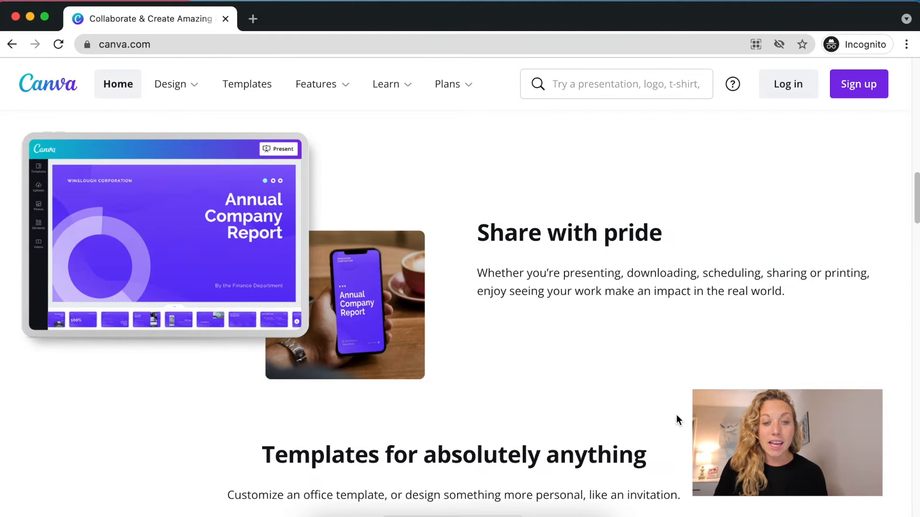
{"action": "scroll", "coordinate": [681, 422], "scroll_direction": "down", "scroll_amount": 10}
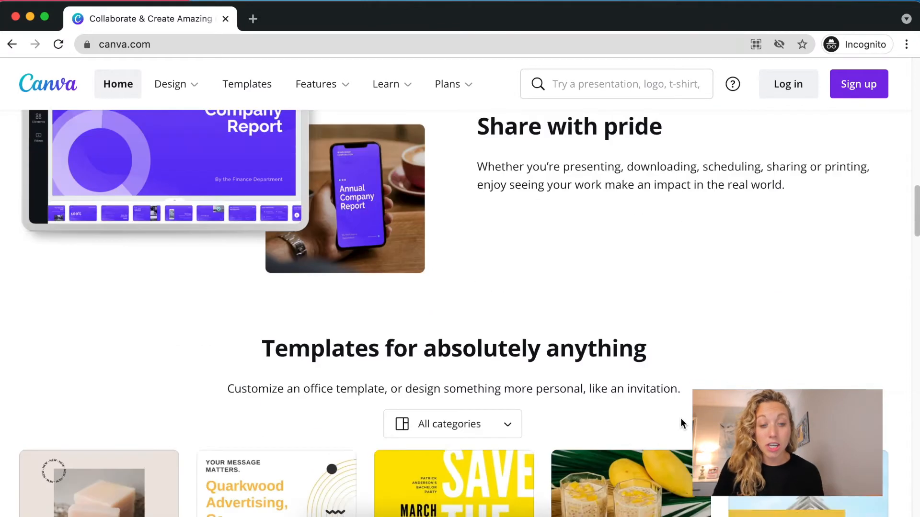
{"action": "scroll", "coordinate": [682, 424], "scroll_direction": "down", "scroll_amount": 10}
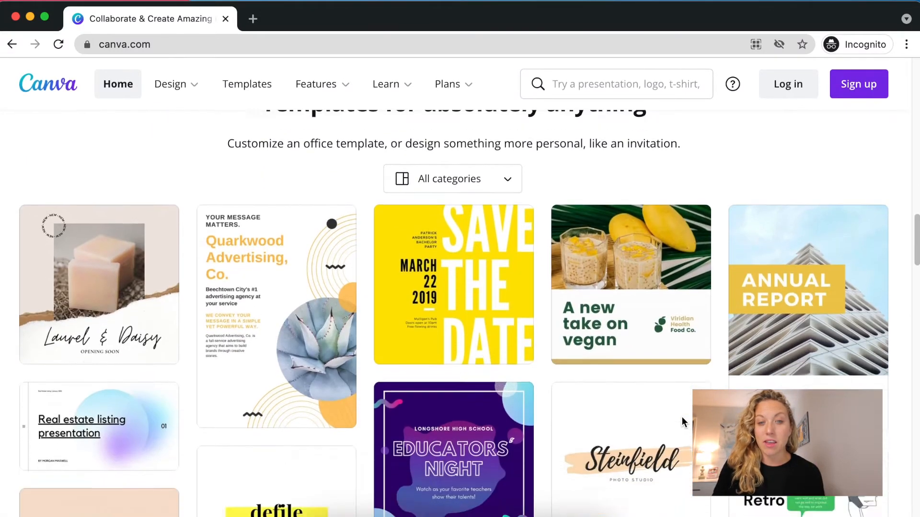
{"action": "scroll", "coordinate": [684, 422], "scroll_direction": "up", "scroll_amount": 20}
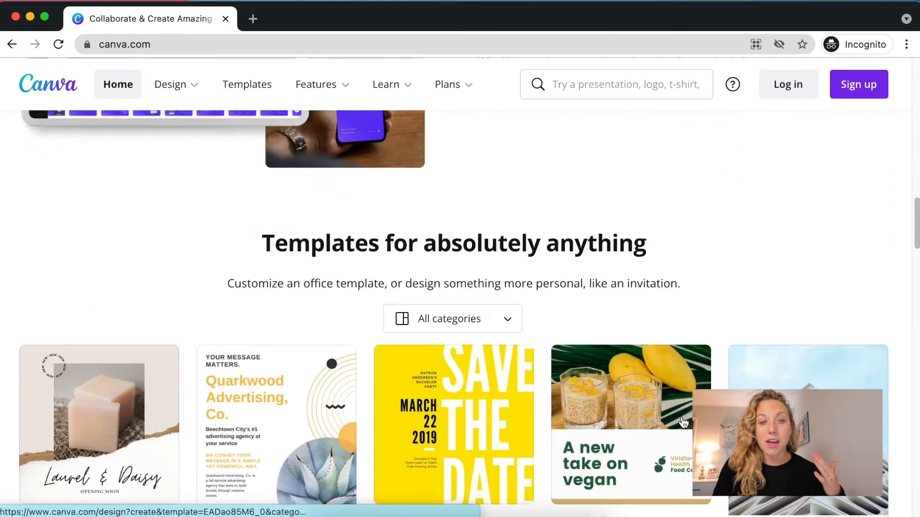
{"action": "scroll", "coordinate": [683, 413], "scroll_direction": "up", "scroll_amount": 15}
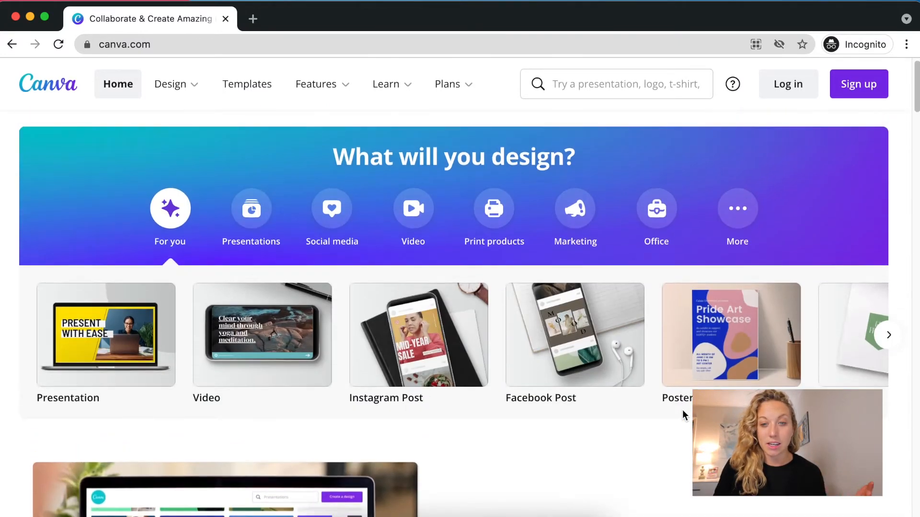
Start a new blank design from the Logo category on the home page.
{"action": "left_click", "coordinate": [838, 347]}
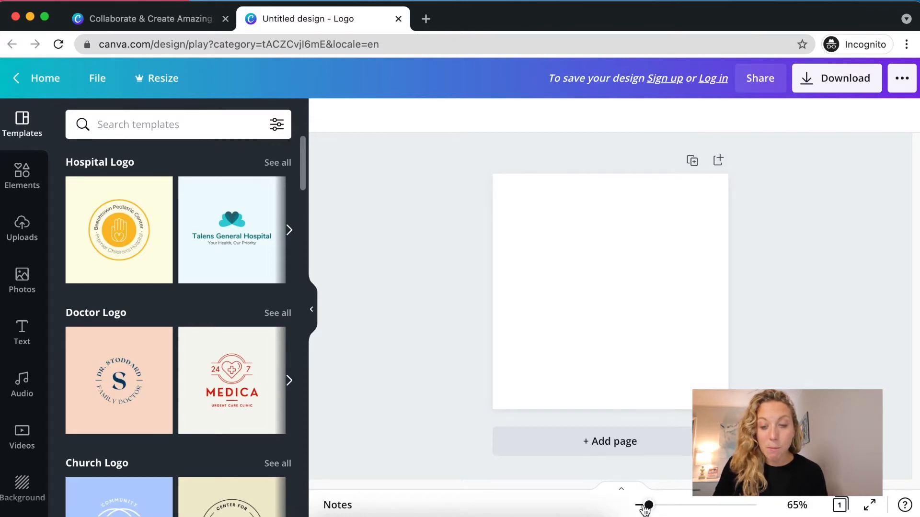
{"action": "mouse_move", "coordinate": [650, 509]}
{"action": "left_mouse_down"}
{"action": "mouse_move", "coordinate": [743, 506]}
{"action": "mouse_move", "coordinate": [642, 507]}
{"action": "mouse_move", "coordinate": [653, 514]}
{"action": "left_mouse_up"}
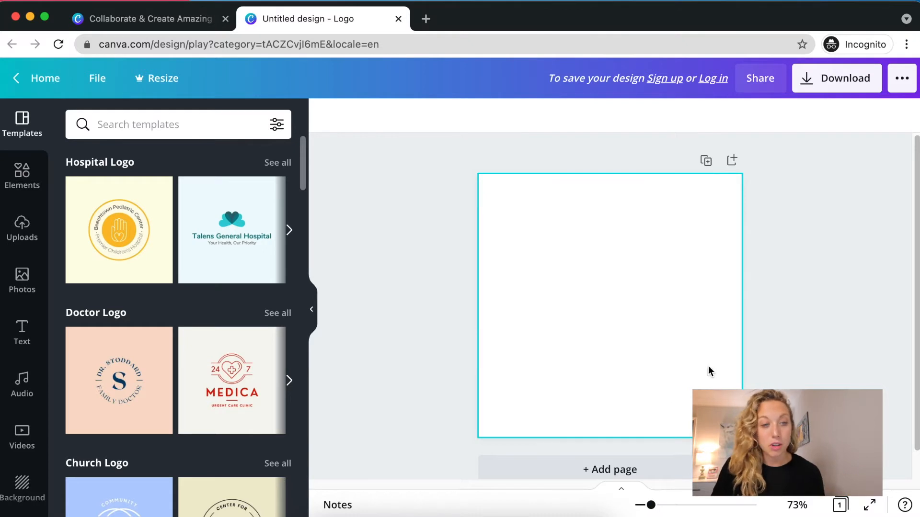
{"action": "left_click", "coordinate": [312, 311]}
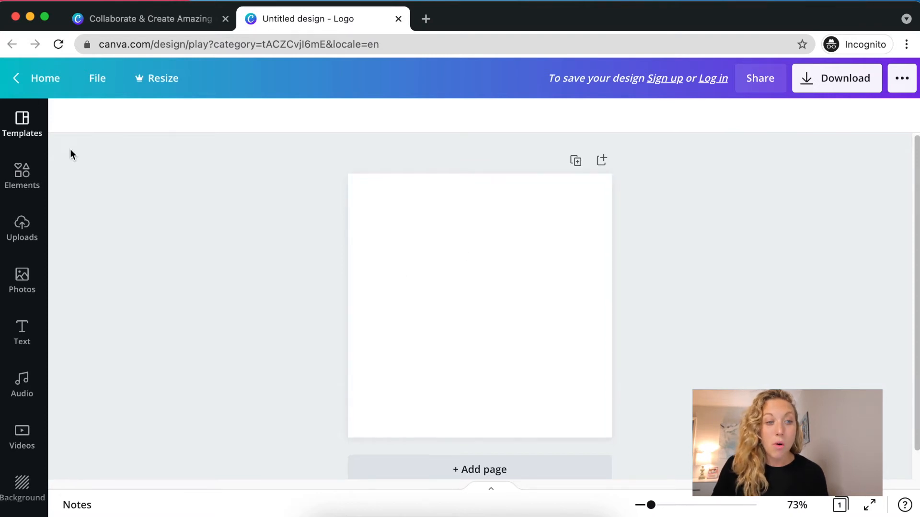
Search the logo templates for "farm" and browse the designs.
{"action": "left_click", "coordinate": [34, 123]}
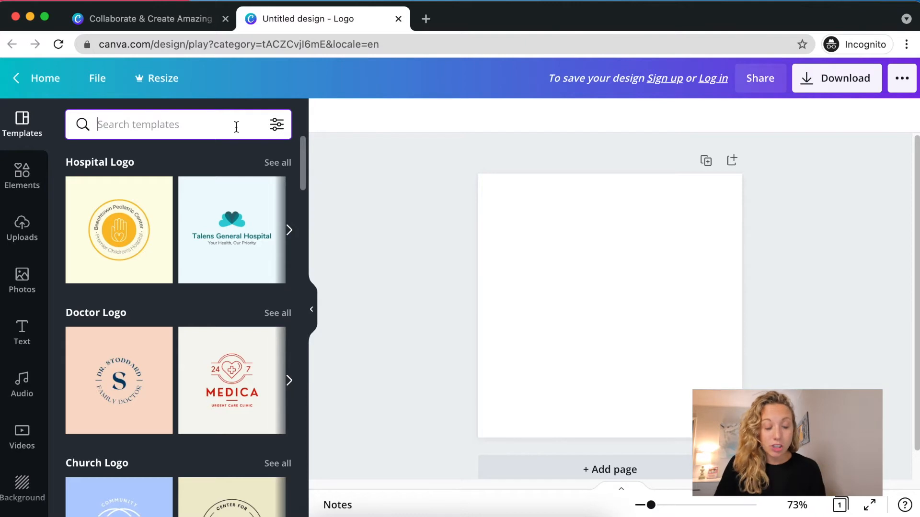
{"action": "type", "text": "farm"}
{"action": "key", "text": "Return"}
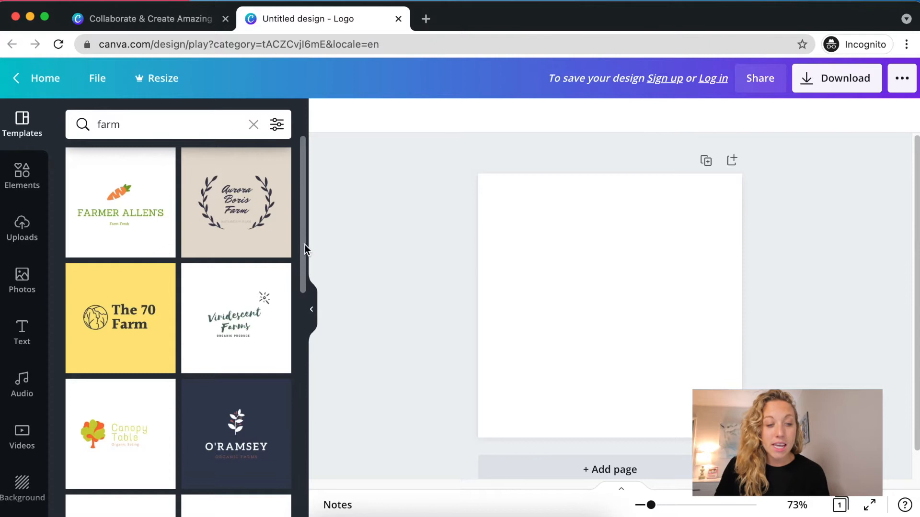
{"action": "scroll", "coordinate": [230, 374], "scroll_direction": "down", "scroll_amount": 8}
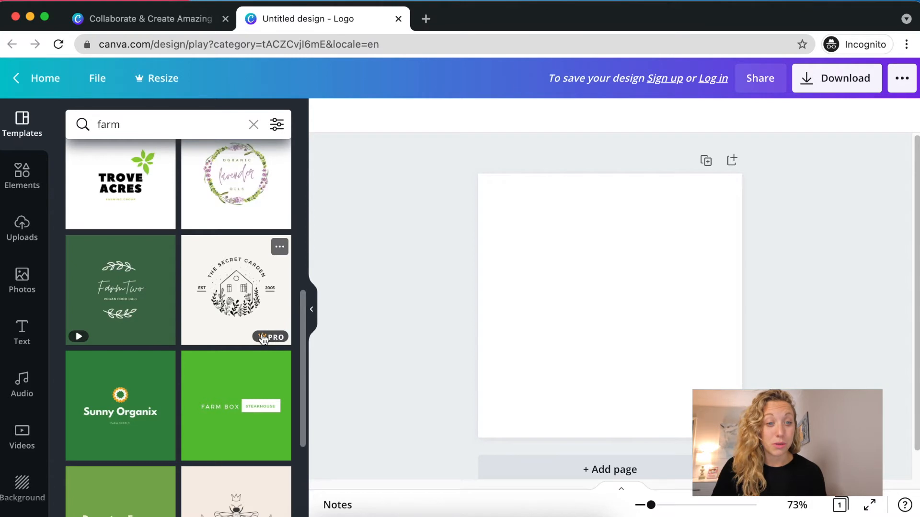
Try to apply The Secret Garden PRO template, and dismiss the sign-up dialog.
{"action": "left_click", "coordinate": [237, 297]}
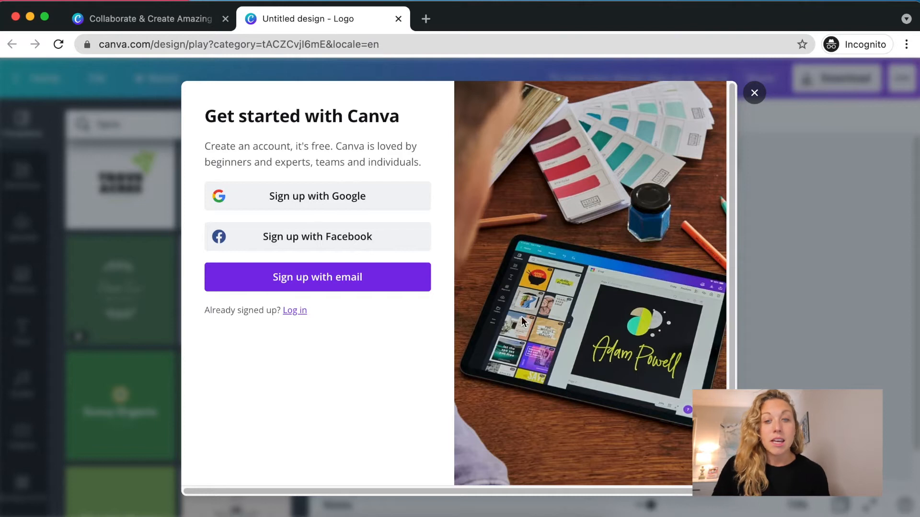
{"action": "left_click", "coordinate": [754, 94]}
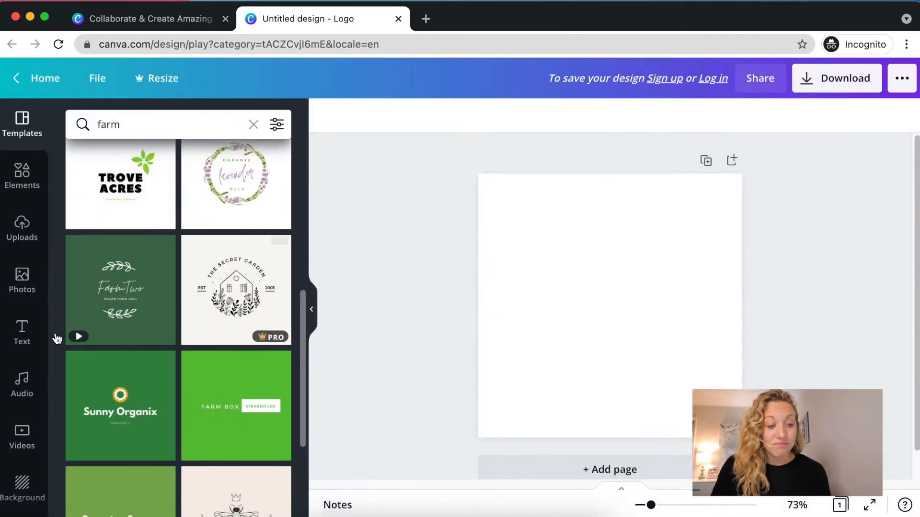
Apply the beige Aurora Boris Farm template to the blank page.
{"action": "scroll", "coordinate": [164, 382], "scroll_direction": "up", "scroll_amount": 5}
{"action": "scroll", "coordinate": [163, 382], "scroll_direction": "up", "scroll_amount": 1}
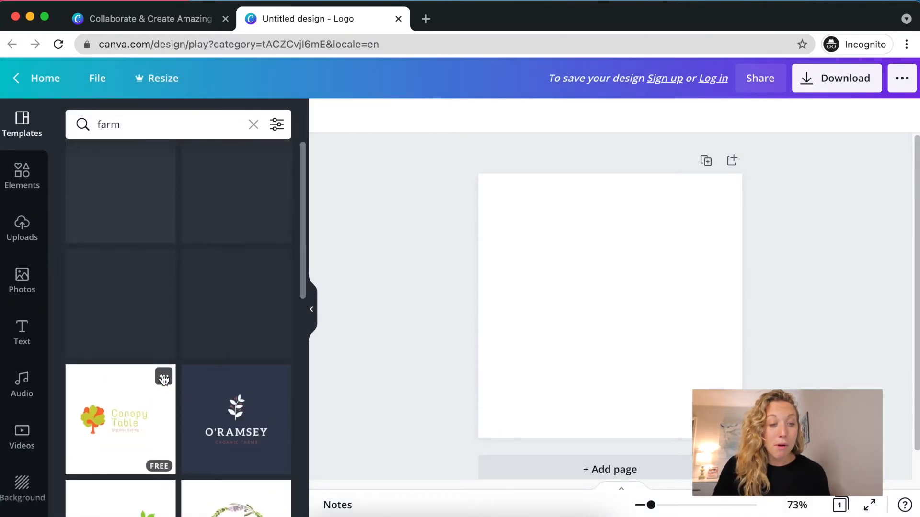
{"action": "scroll", "coordinate": [164, 378], "scroll_direction": "up", "scroll_amount": 1}
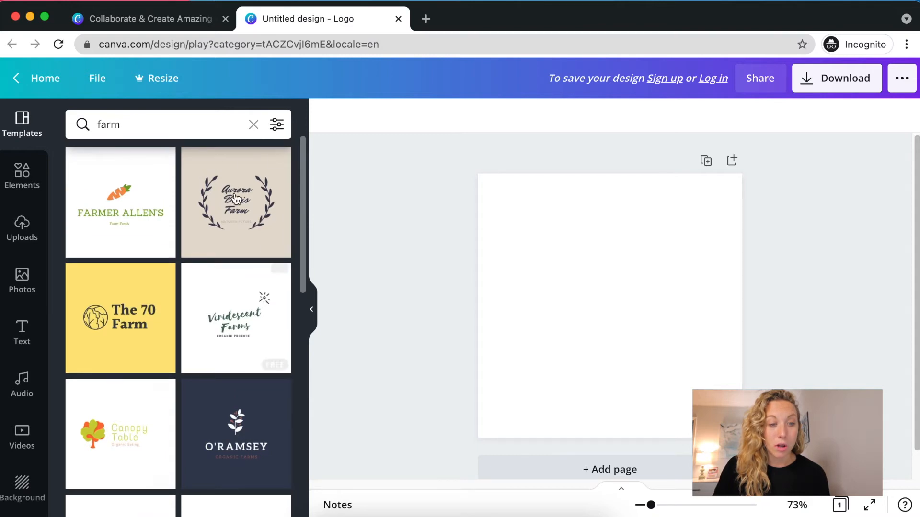
{"action": "left_click", "coordinate": [257, 209]}
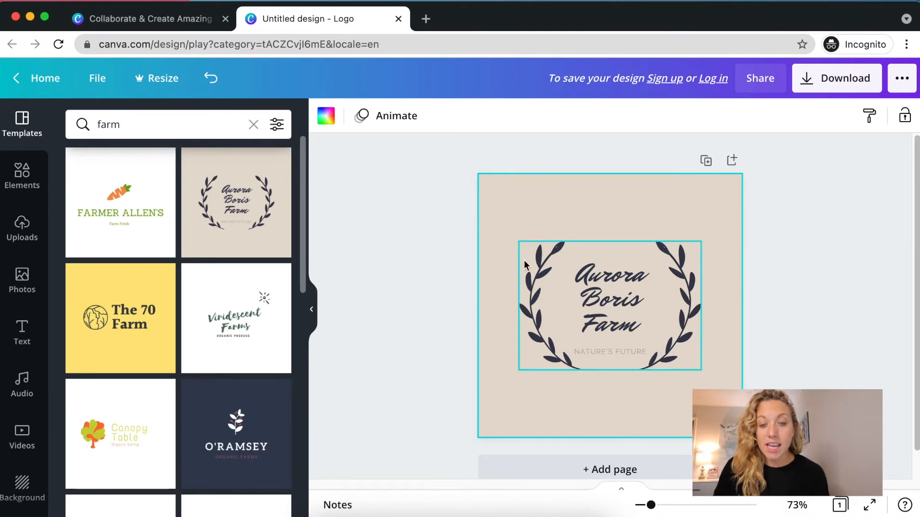
Change the logo's background to the custom light blue color #CFE2E5.
{"action": "left_click", "coordinate": [520, 191]}
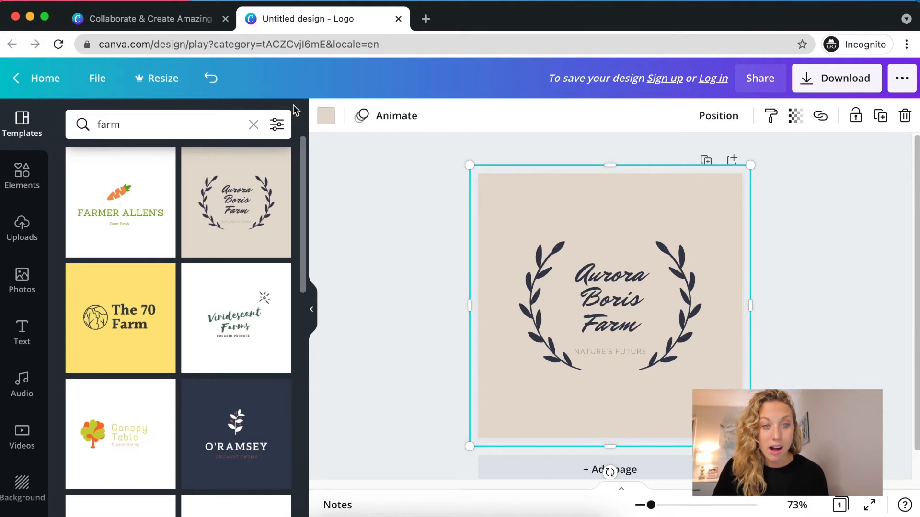
{"action": "left_click", "coordinate": [327, 117]}
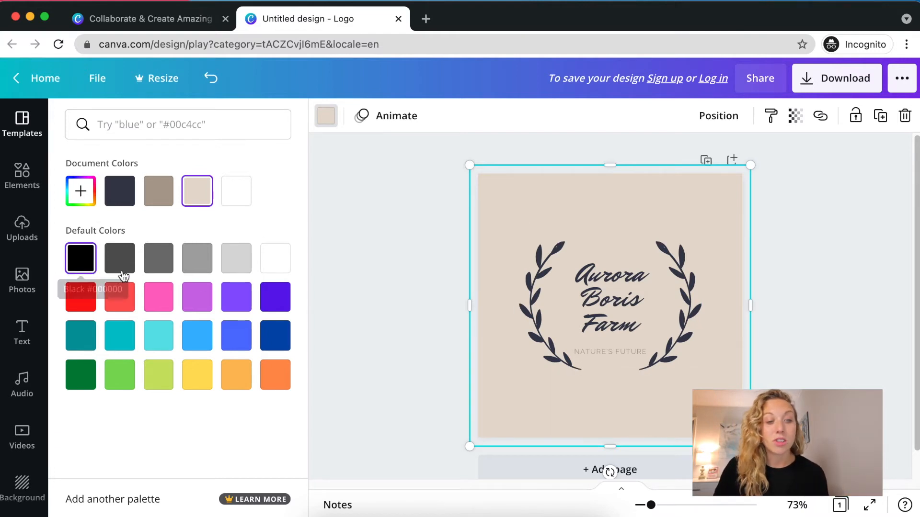
{"action": "left_click", "coordinate": [80, 190]}
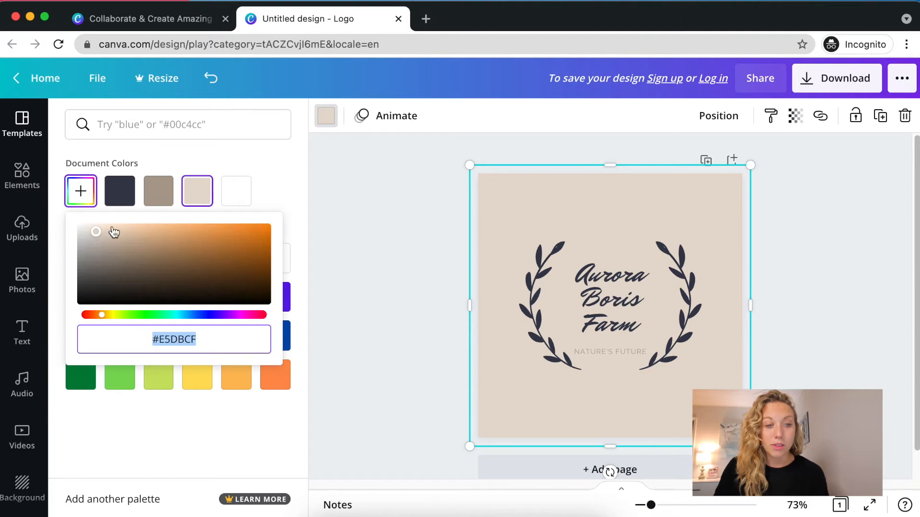
{"action": "left_click_drag", "start_coordinate": [102, 319], "coordinate": [207, 307]}
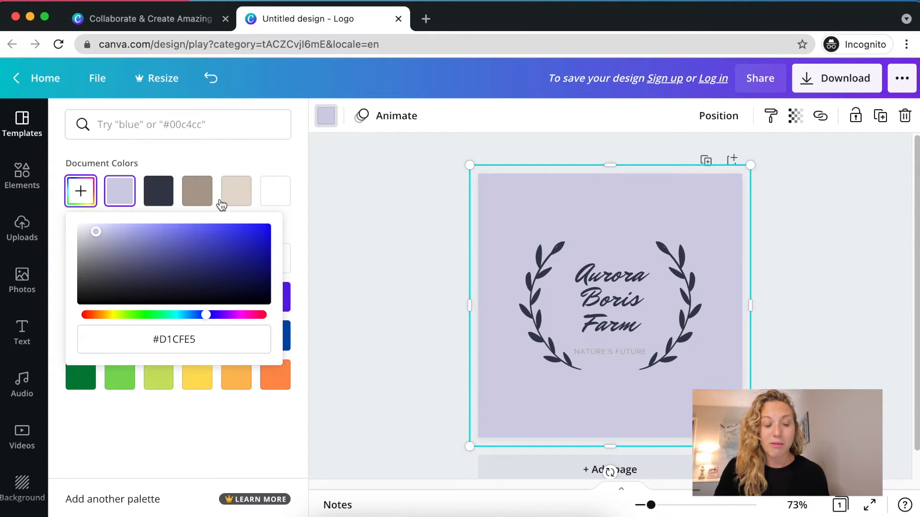
{"action": "left_click_drag", "start_coordinate": [211, 320], "coordinate": [180, 311]}
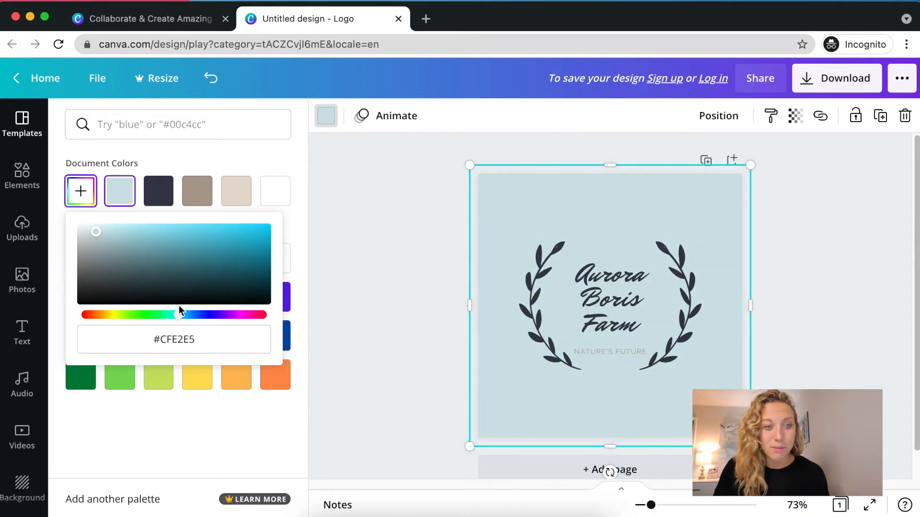
{"action": "left_click", "coordinate": [192, 153]}
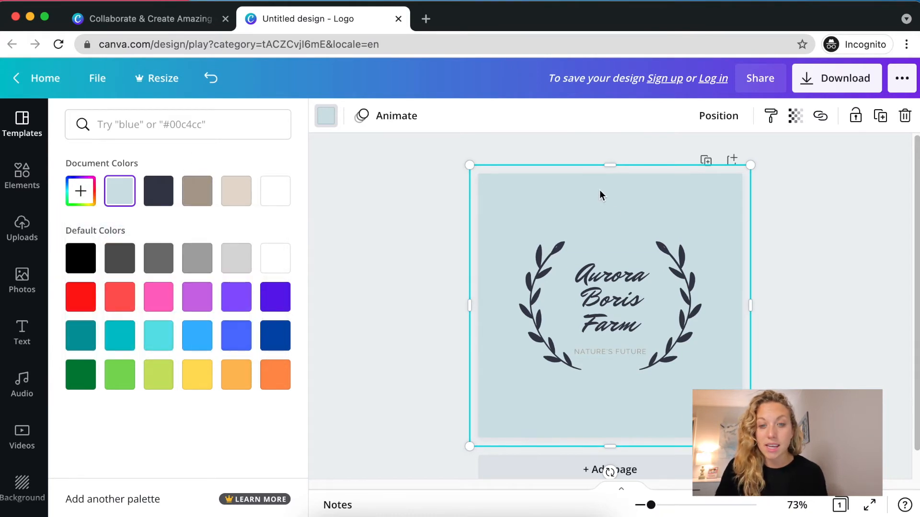
Inspect the color of the leaf wreath and the font settings of the farm name text.
{"action": "left_click", "coordinate": [540, 285]}
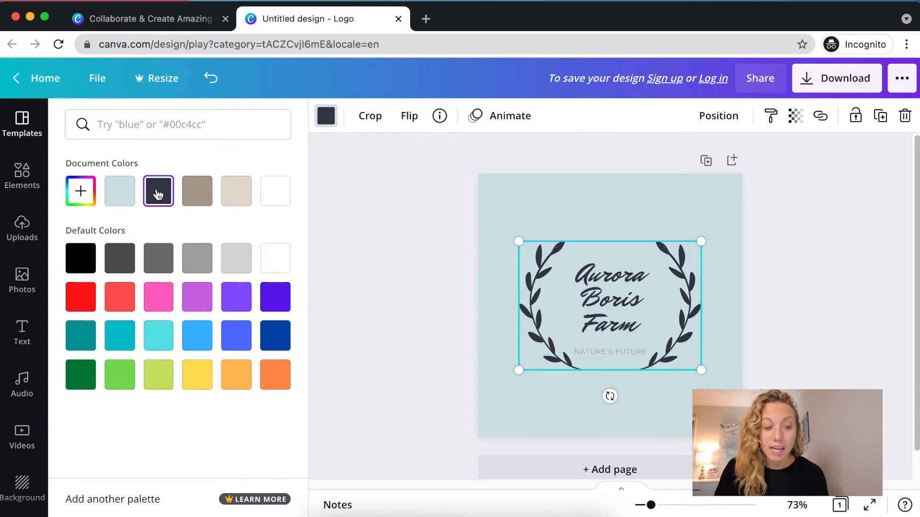
{"action": "left_click", "coordinate": [647, 306]}
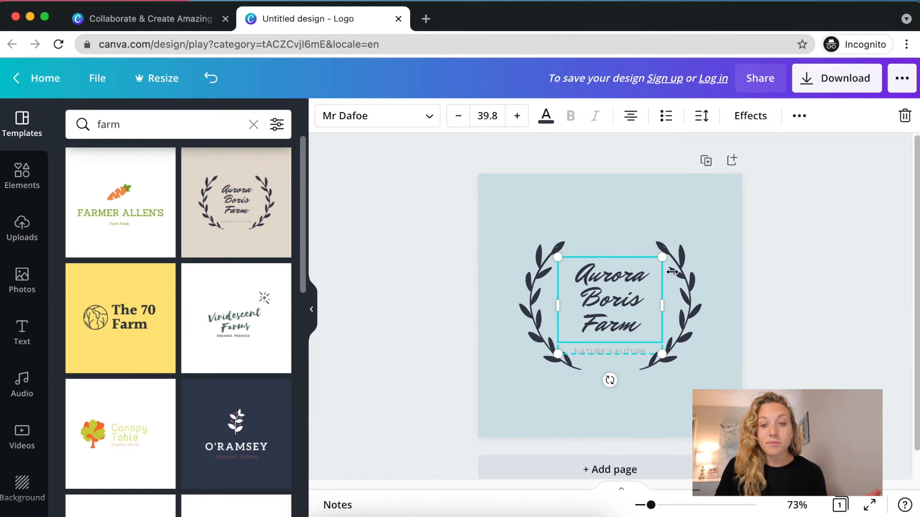
{"action": "left_click", "coordinate": [689, 292]}
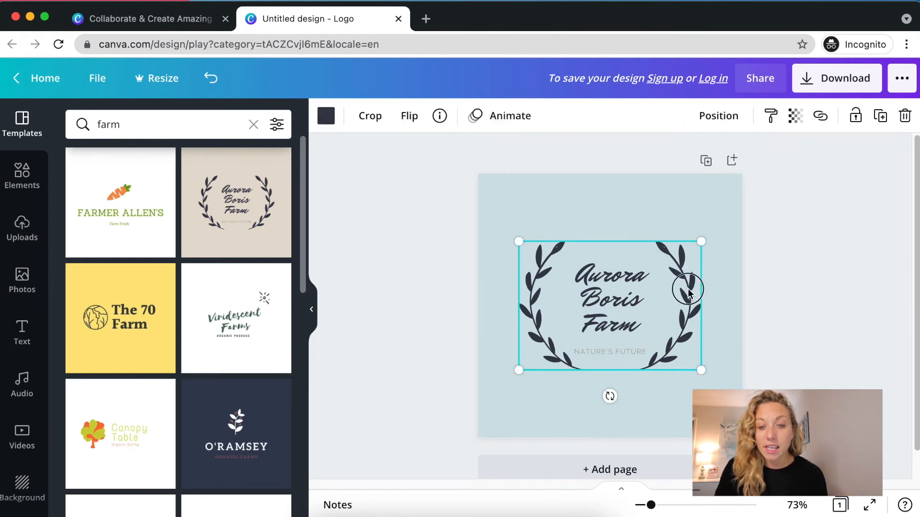
Browse the design elements and search them for "split arrow".
{"action": "left_click", "coordinate": [37, 178]}
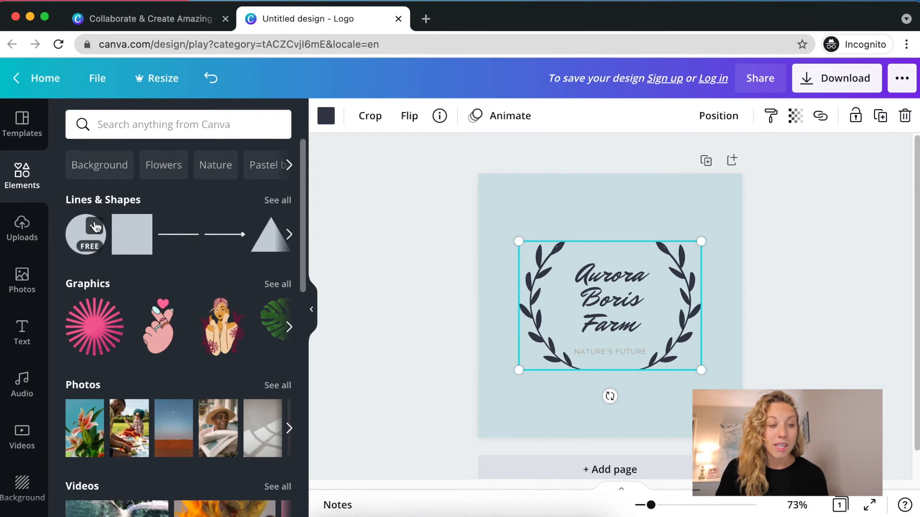
{"action": "scroll", "coordinate": [125, 305], "scroll_direction": "down", "scroll_amount": 3}
{"action": "scroll", "coordinate": [127, 309], "scroll_direction": "down", "scroll_amount": 3}
{"action": "scroll", "coordinate": [126, 303], "scroll_direction": "up", "scroll_amount": 6}
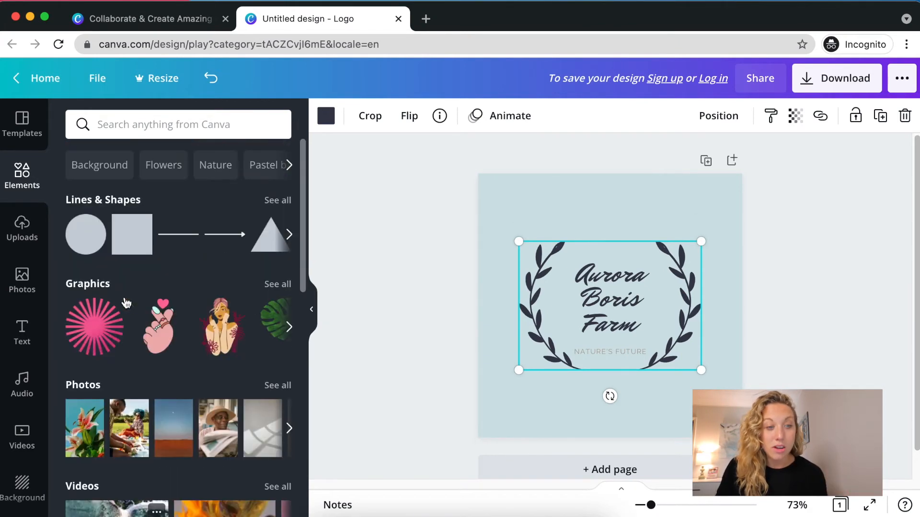
{"action": "left_click", "coordinate": [175, 133]}
{"action": "type", "text": "s"}
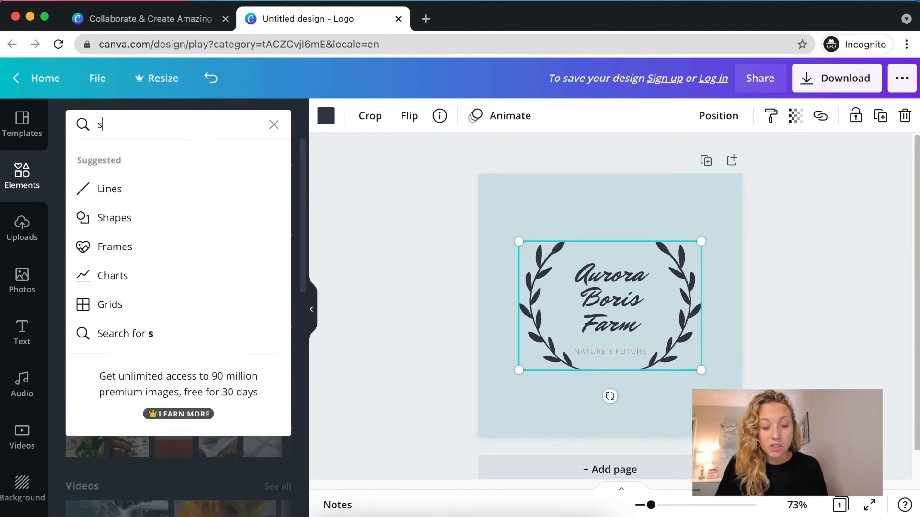
{"action": "type", "text": "plit arrow"}
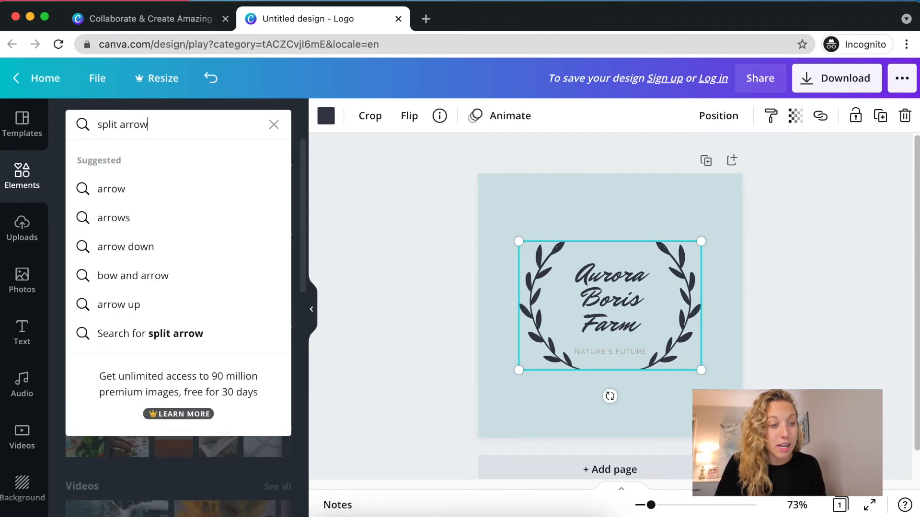
{"action": "key", "text": "Return"}
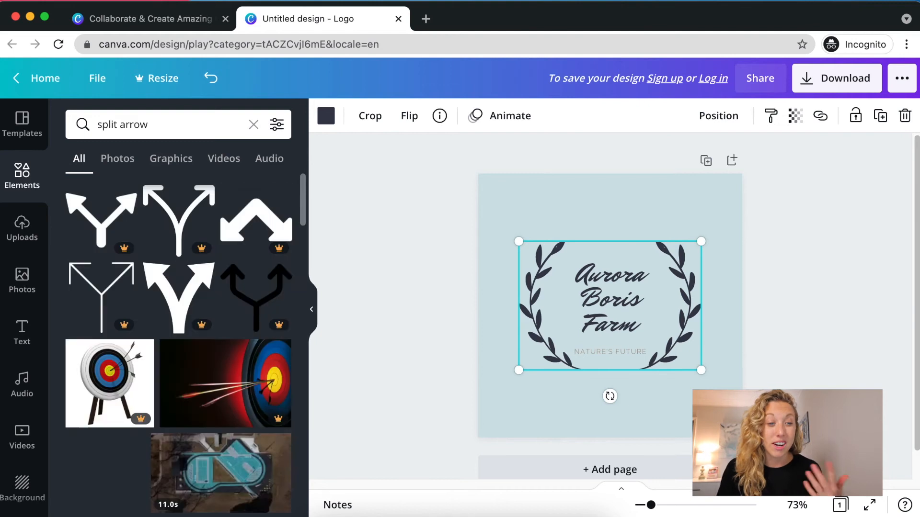
Replace the element search term with "arrow" and run the search.
{"action": "left_click", "coordinate": [172, 131]}
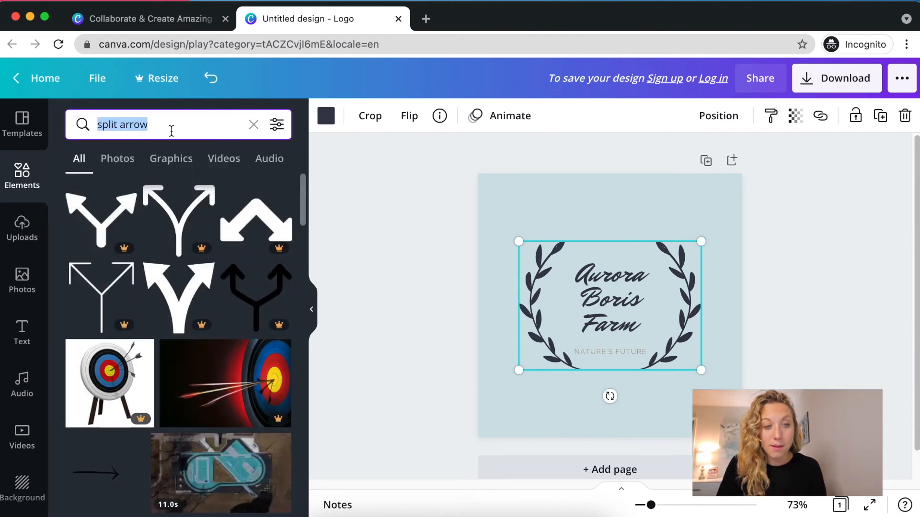
{"action": "type", "text": "arrow"}
{"action": "key", "text": "Return"}
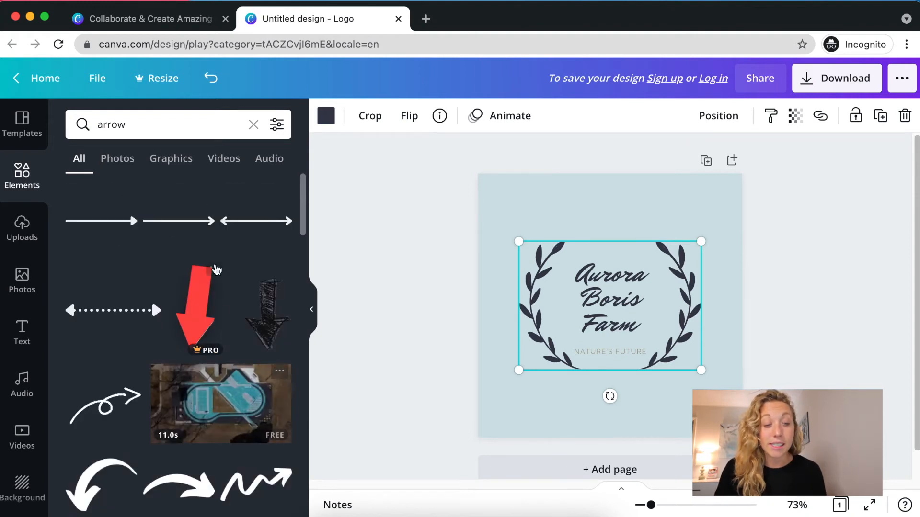
Add the double-headed arrow line to the logo, dismiss the sign-up prompt, and place the line below the wreath.
{"action": "left_click", "coordinate": [270, 225]}
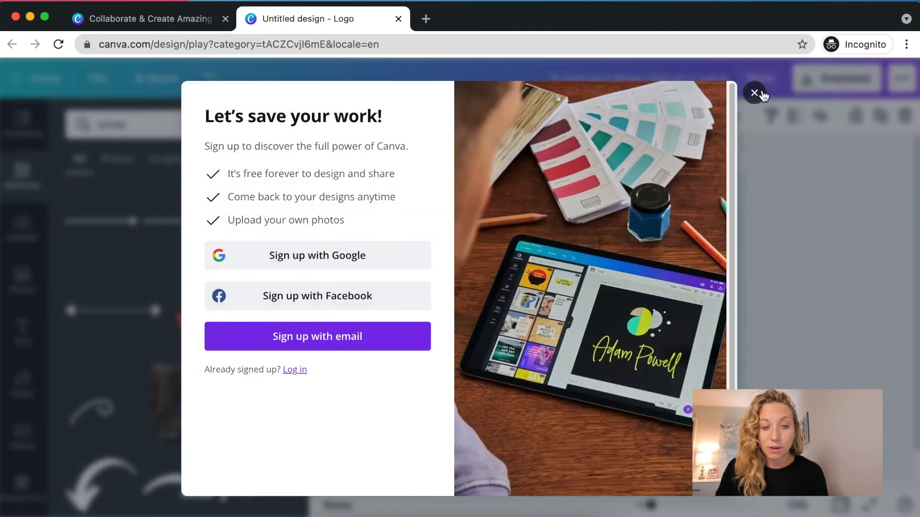
{"action": "left_click", "coordinate": [753, 92]}
{"action": "left_click_drag", "start_coordinate": [691, 307], "coordinate": [690, 397]}
{"action": "left_click_drag", "start_coordinate": [621, 422], "coordinate": [614, 405]}
Set the arrow line's weight to 9 and try the dotted, dashed and solid line styles, ending on the square-ended solid one.
{"action": "left_click", "coordinate": [362, 116]}
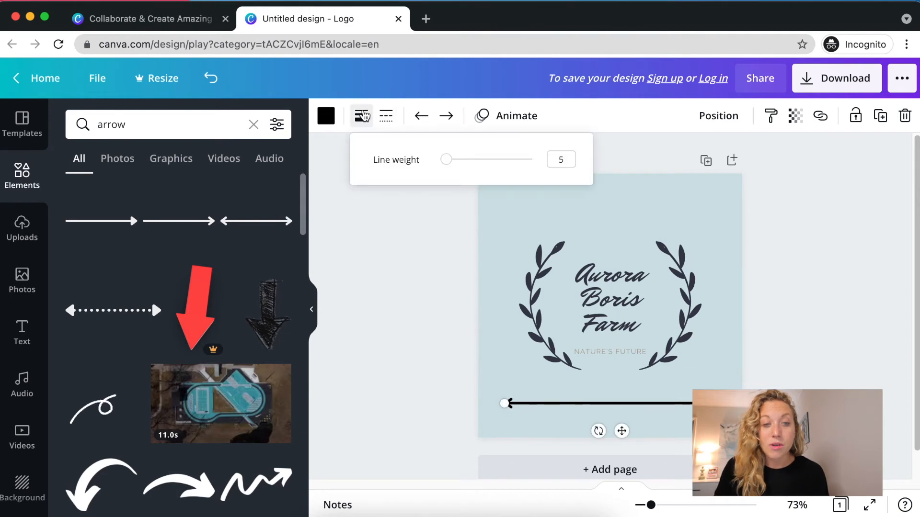
{"action": "mouse_move", "coordinate": [448, 158]}
{"action": "left_mouse_down"}
{"action": "mouse_move", "coordinate": [495, 151]}
{"action": "mouse_move", "coordinate": [426, 179]}
{"action": "mouse_move", "coordinate": [459, 162]}
{"action": "mouse_move", "coordinate": [449, 160]}
{"action": "left_mouse_up"}
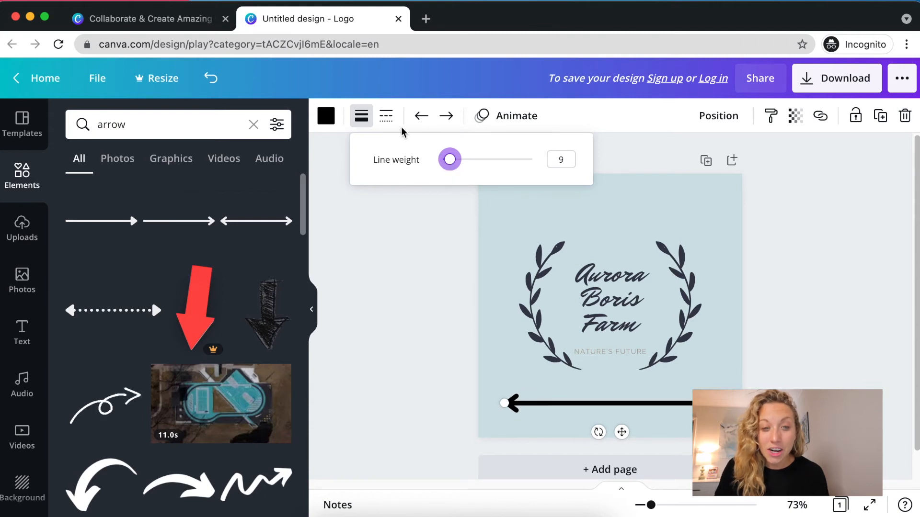
{"action": "left_click", "coordinate": [386, 115]}
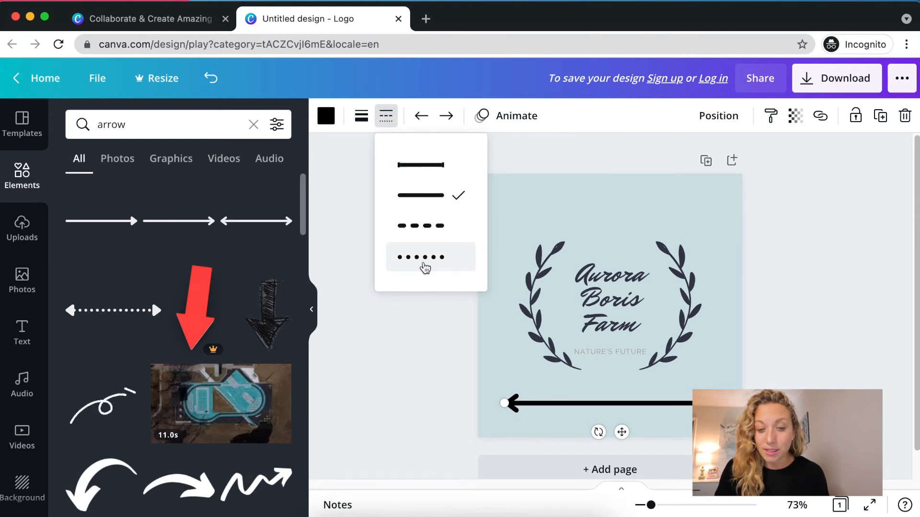
{"action": "left_click", "coordinate": [425, 266]}
{"action": "left_click", "coordinate": [421, 229]}
{"action": "left_click", "coordinate": [431, 197]}
{"action": "left_click", "coordinate": [432, 181]}
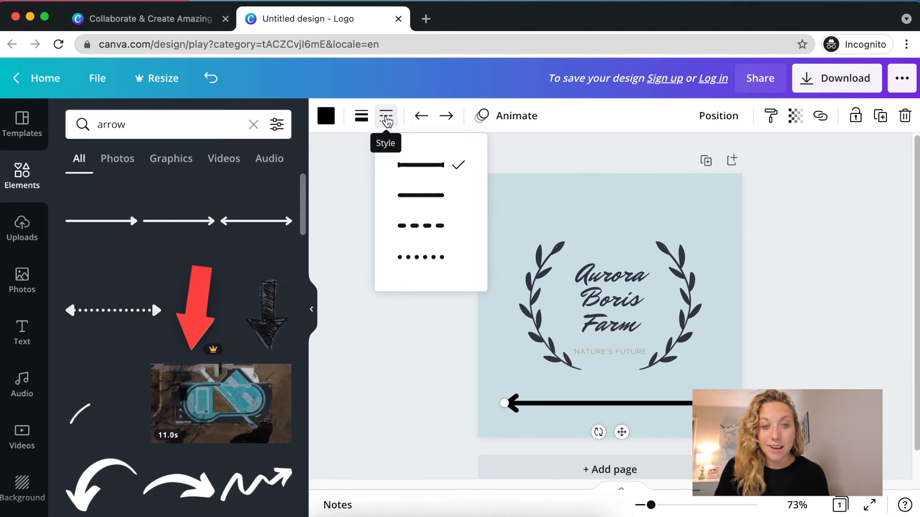
Try the plain, bar and open-arrow end styles on the arrow line and delete the line from the logo.
{"action": "left_click", "coordinate": [444, 117]}
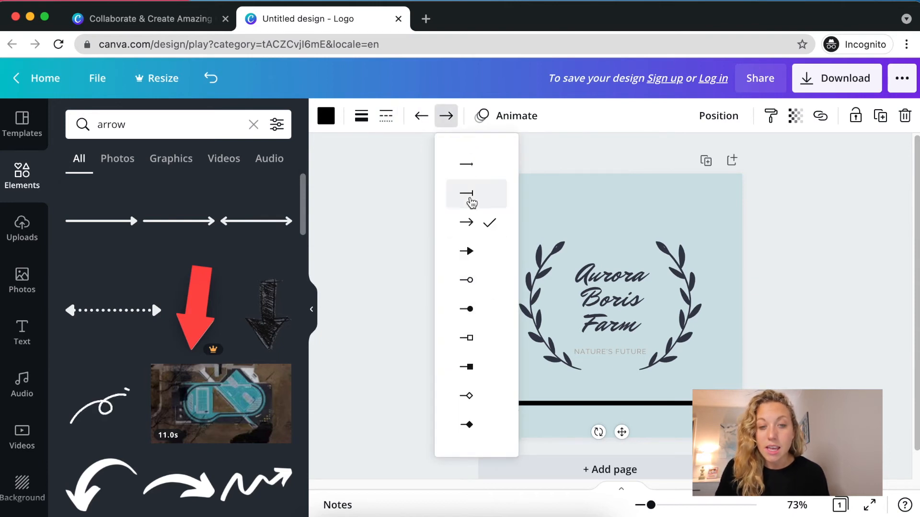
{"action": "left_click", "coordinate": [480, 165]}
{"action": "left_click", "coordinate": [475, 193]}
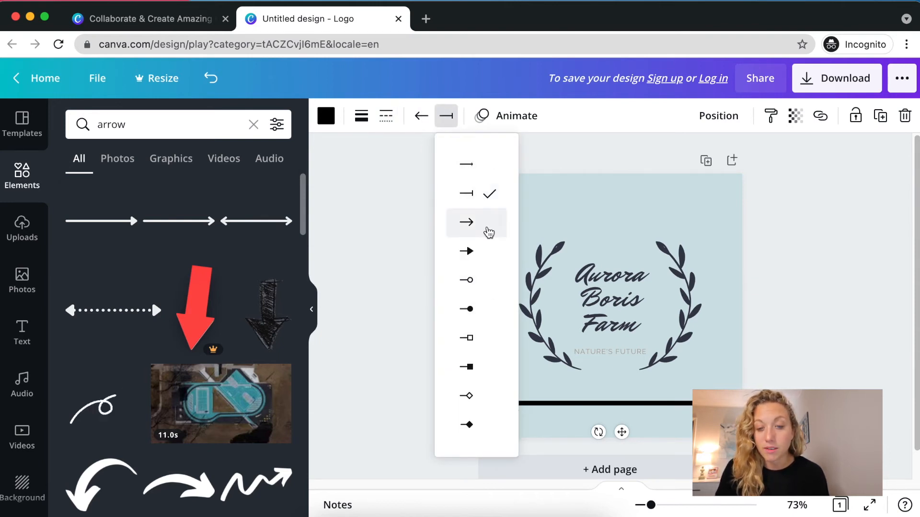
{"action": "left_click", "coordinate": [484, 222]}
{"action": "left_click", "coordinate": [846, 309]}
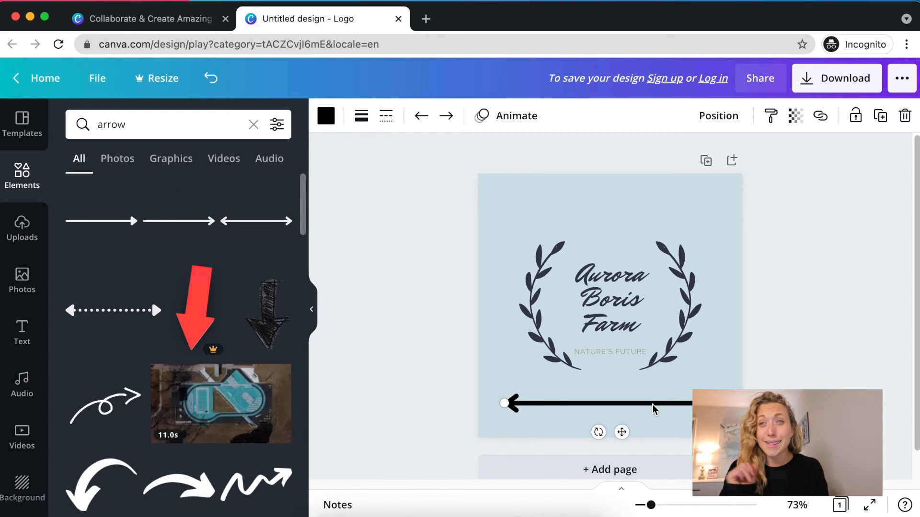
{"action": "key", "text": "Delete"}
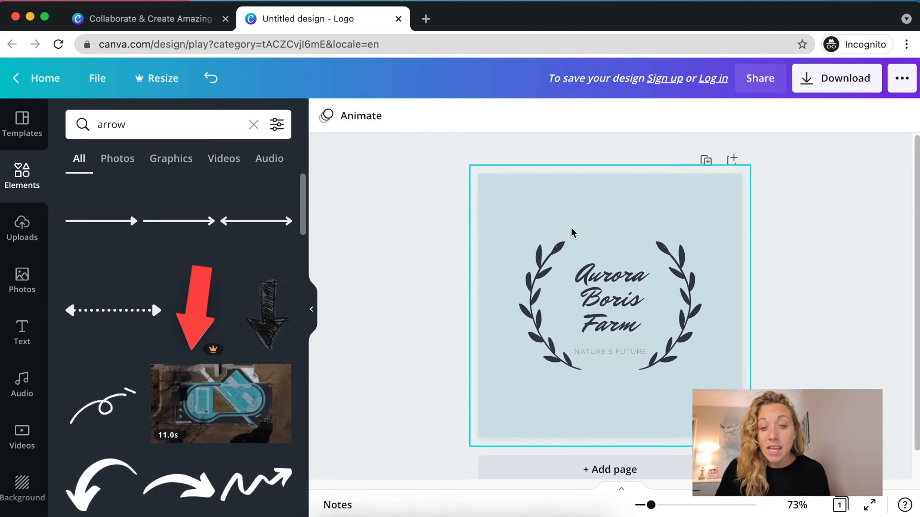
Replace the farm name inside the wreath with "Split Arrow Farm".
{"action": "left_click", "coordinate": [616, 299]}
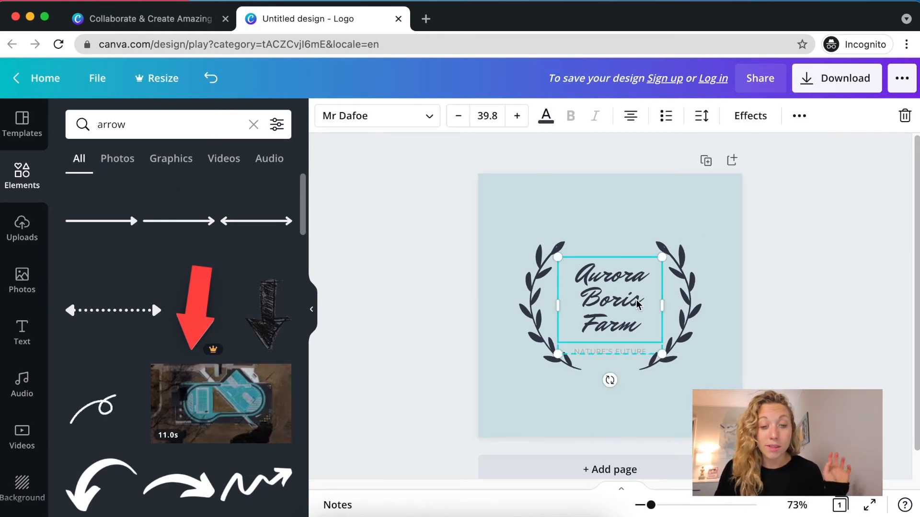
{"action": "double_click", "coordinate": [630, 297]}
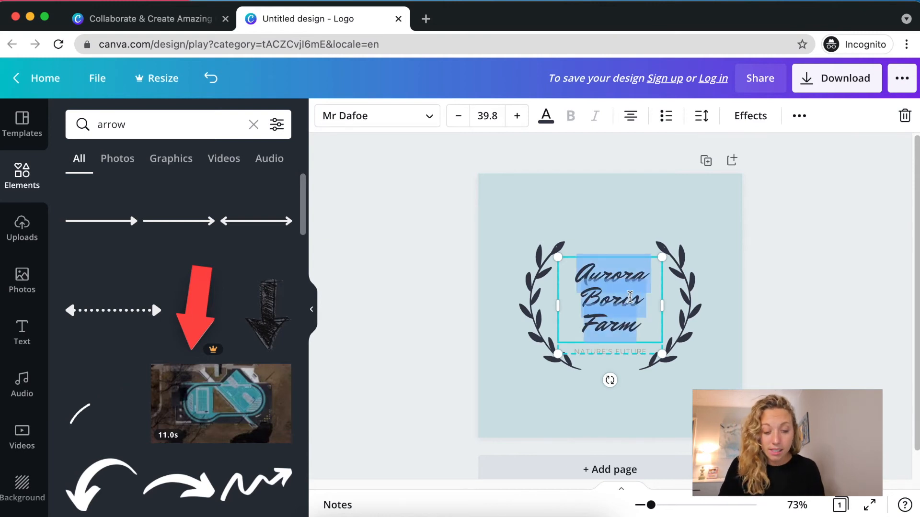
{"action": "type", "text": "Se"}
{"action": "key", "text": "BackSpace"}
{"action": "type", "text": "plit"}
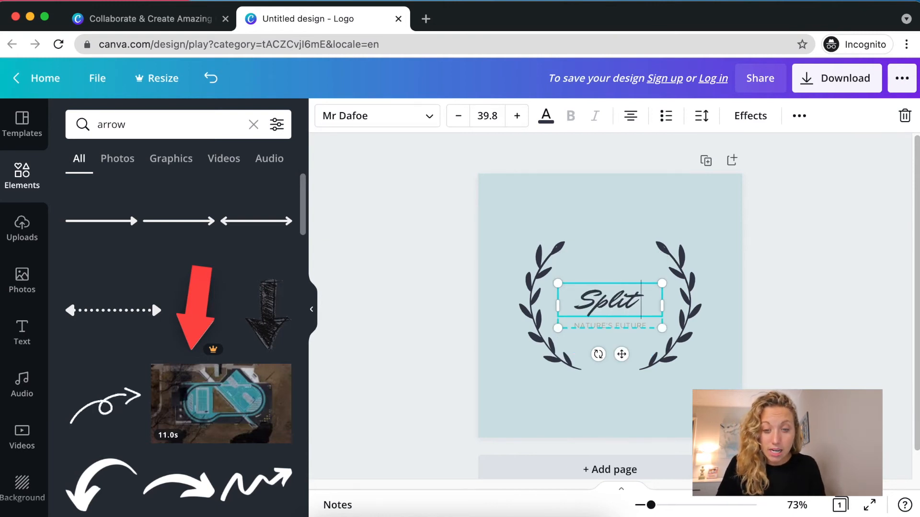
{"action": "type", "text": " Arrow Farm"}
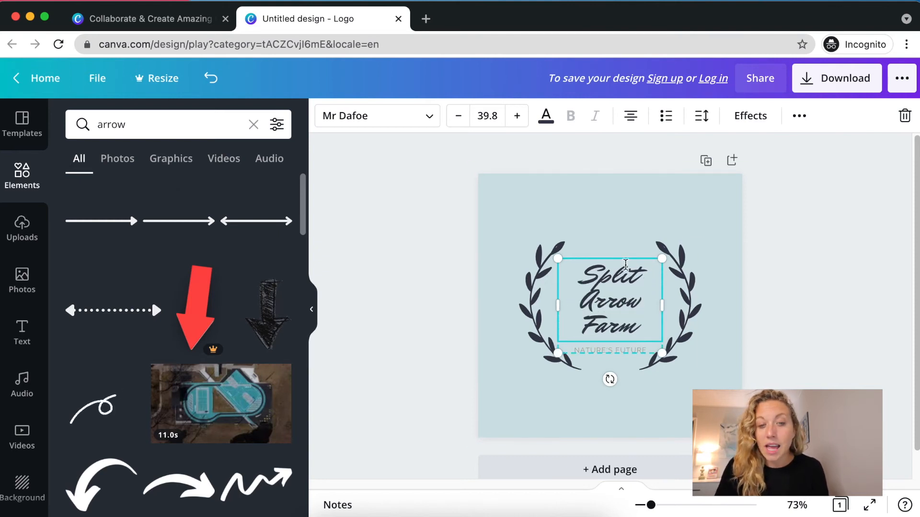
Change the font of the whole farm name text to Agrandir Narrow Black.
{"action": "key", "text": "super+a"}
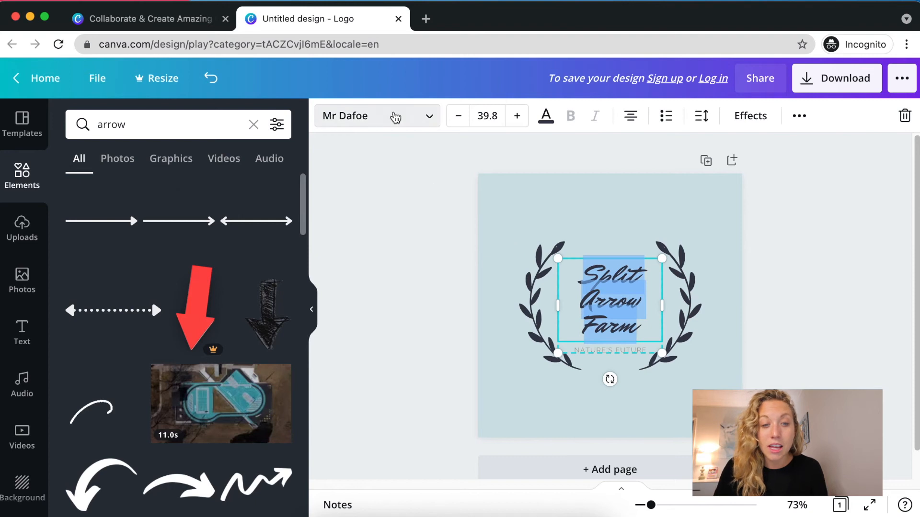
{"action": "left_click", "coordinate": [395, 117]}
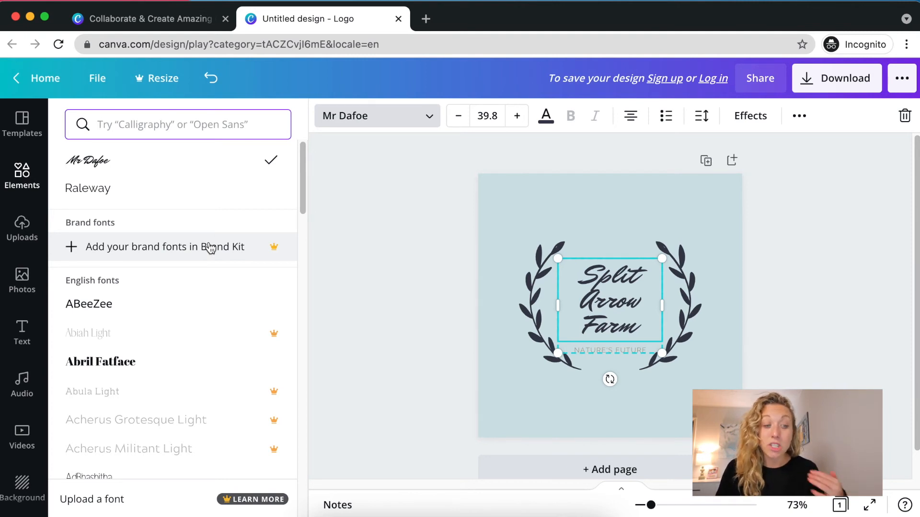
{"action": "scroll", "coordinate": [223, 312], "scroll_direction": "down", "scroll_amount": 10}
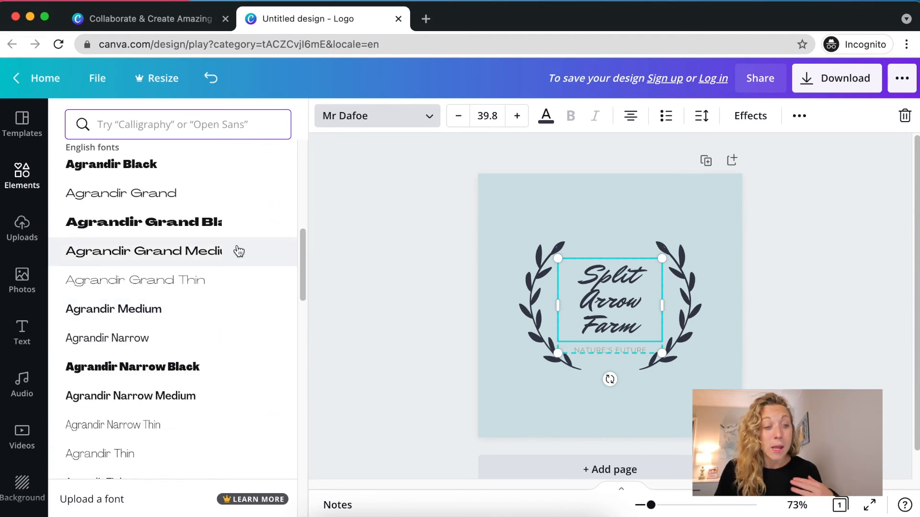
{"action": "scroll", "coordinate": [235, 289], "scroll_direction": "down", "scroll_amount": 1}
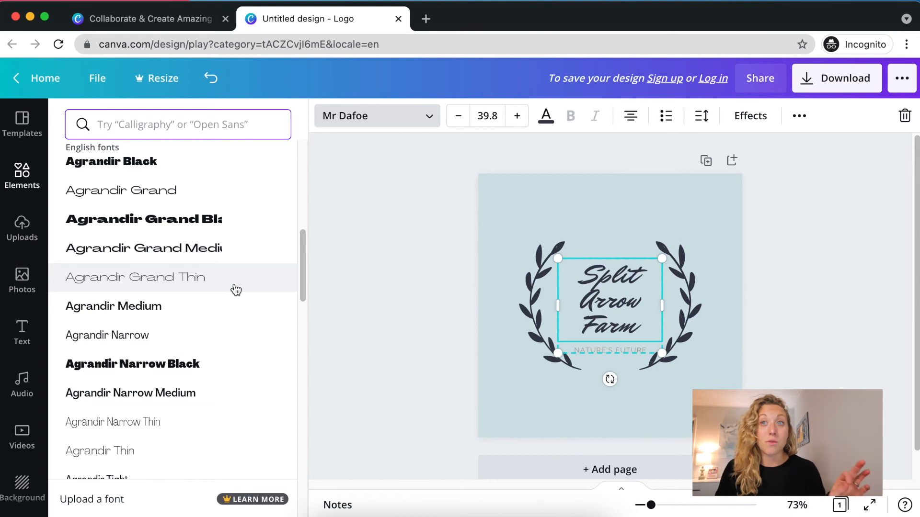
{"action": "scroll", "coordinate": [237, 288], "scroll_direction": "down", "scroll_amount": 1}
{"action": "scroll", "coordinate": [237, 288], "scroll_direction": "down", "scroll_amount": 3}
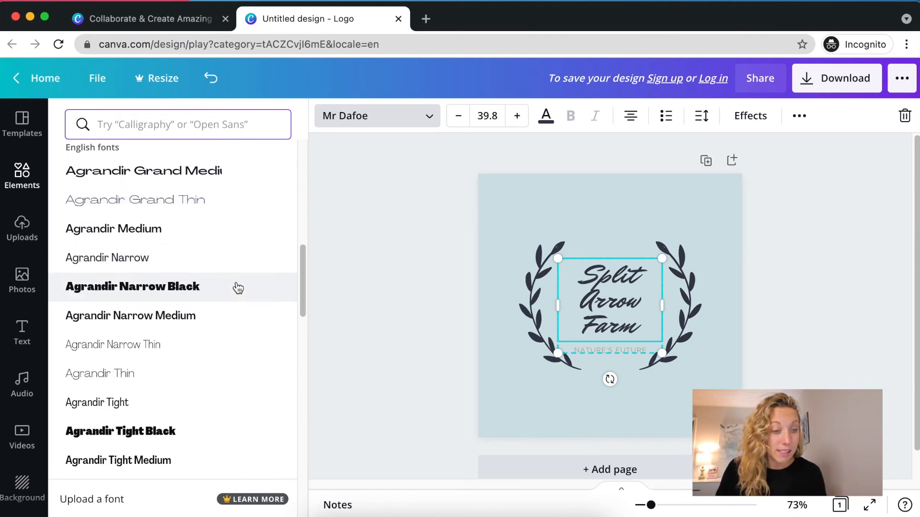
{"action": "left_click", "coordinate": [154, 288]}
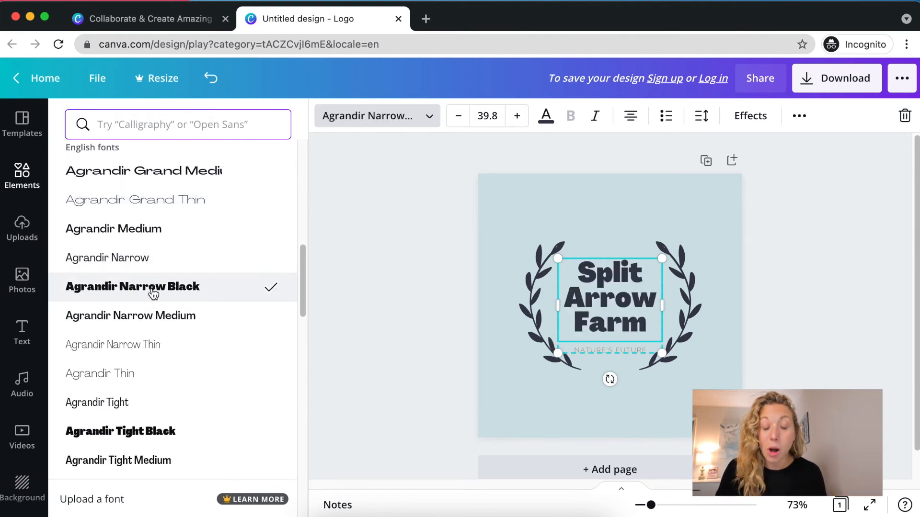
Replace the tagline under the farm name with "HAPPY HENS" and deselect the text.
{"action": "left_click", "coordinate": [627, 349]}
{"action": "double_click", "coordinate": [627, 350]}
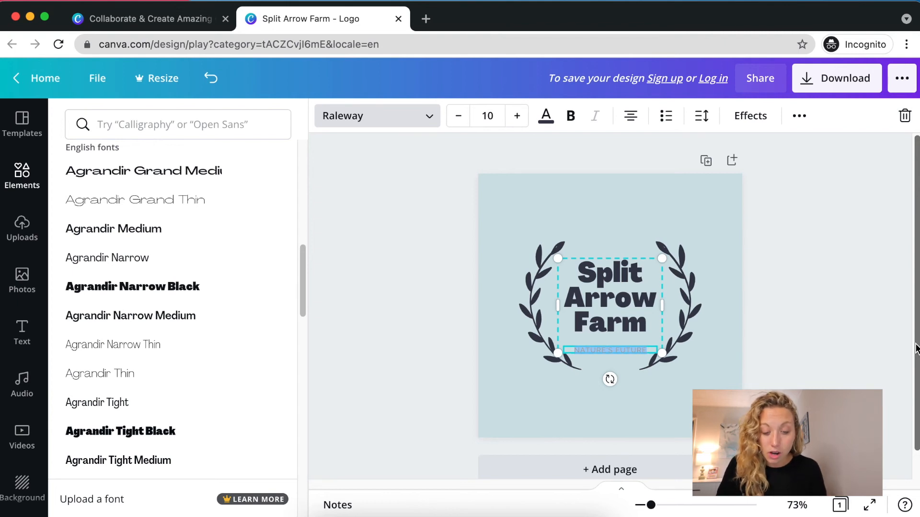
{"action": "type", "text": "HAPPY HENS"}
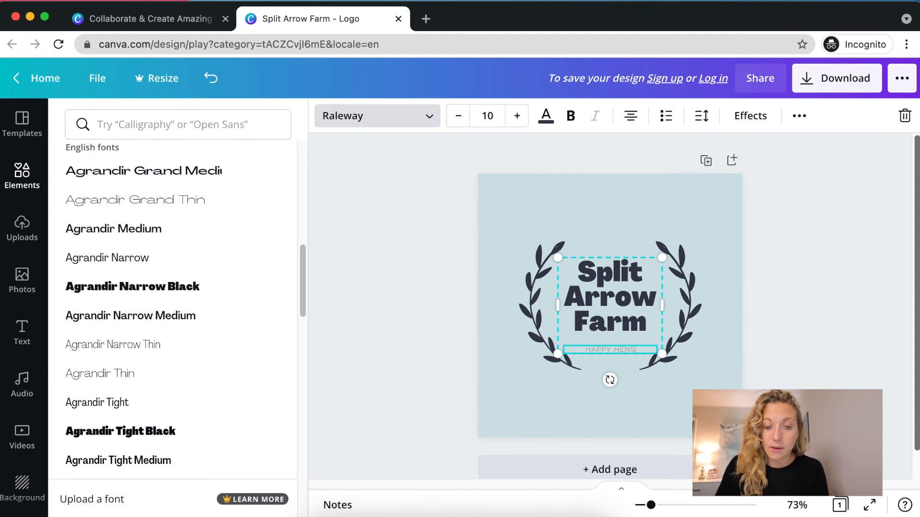
{"action": "left_click", "coordinate": [861, 272]}
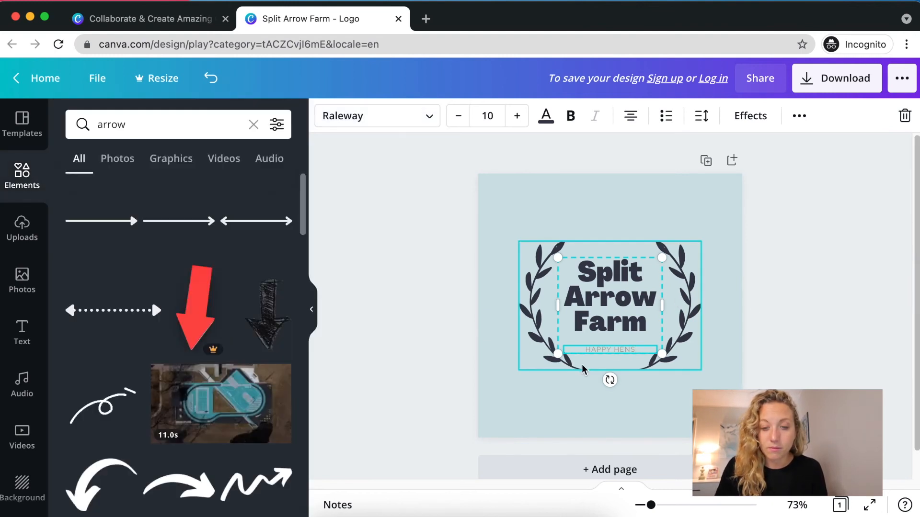
{"action": "left_click", "coordinate": [791, 288]}
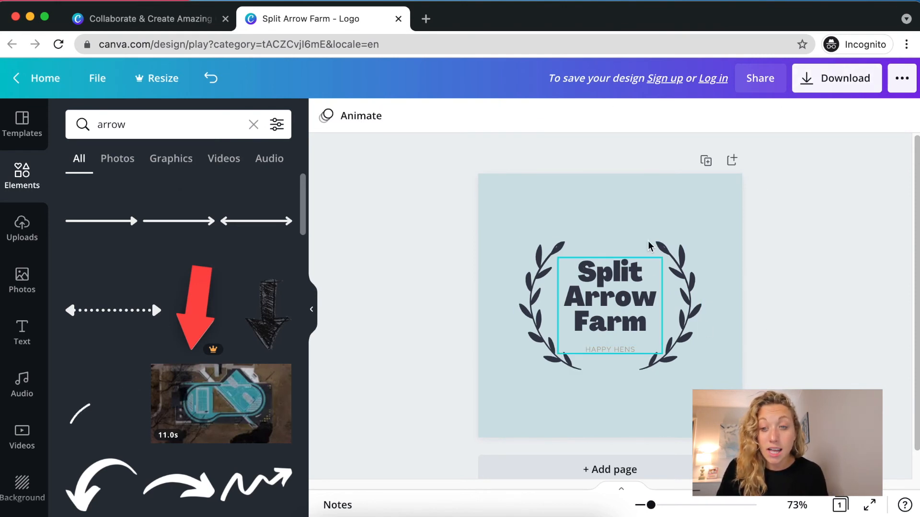
Examine the download options and available file types, keep PNG selected, and close the options without downloading.
{"action": "left_click", "coordinate": [858, 80]}
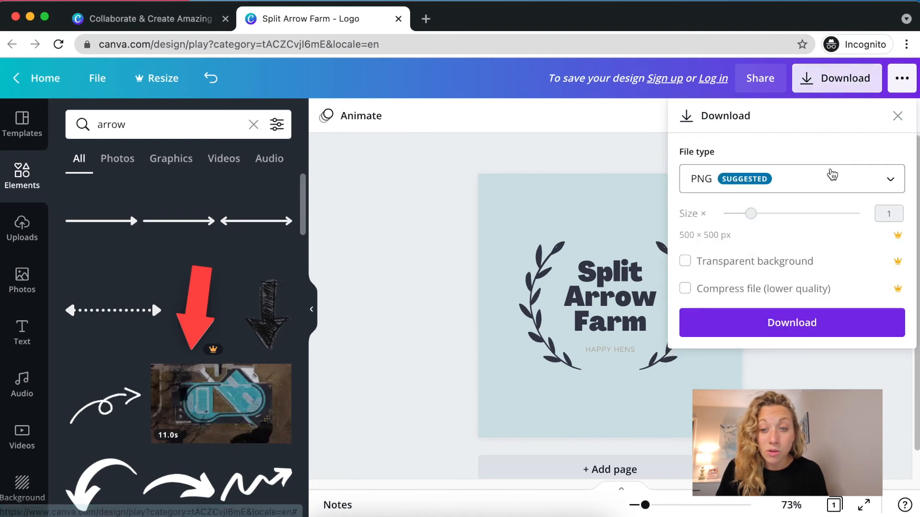
{"action": "left_click", "coordinate": [832, 175]}
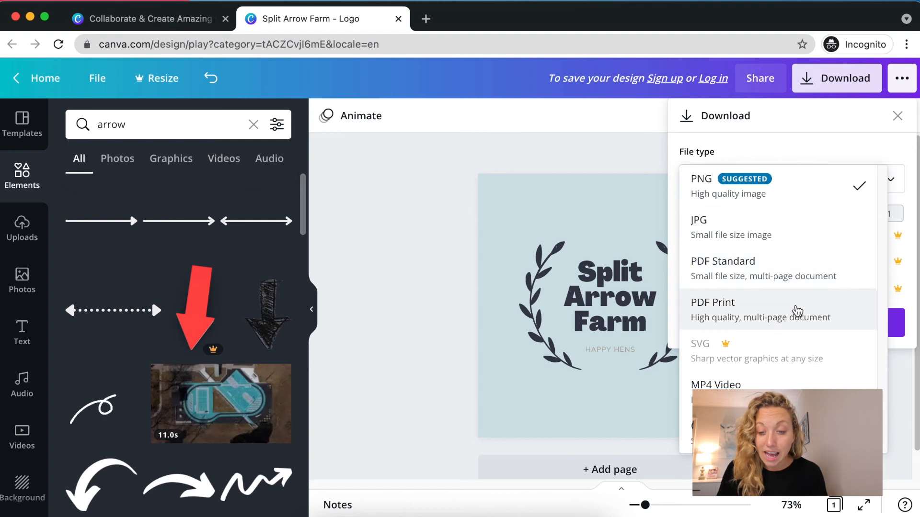
{"action": "left_click", "coordinate": [815, 182]}
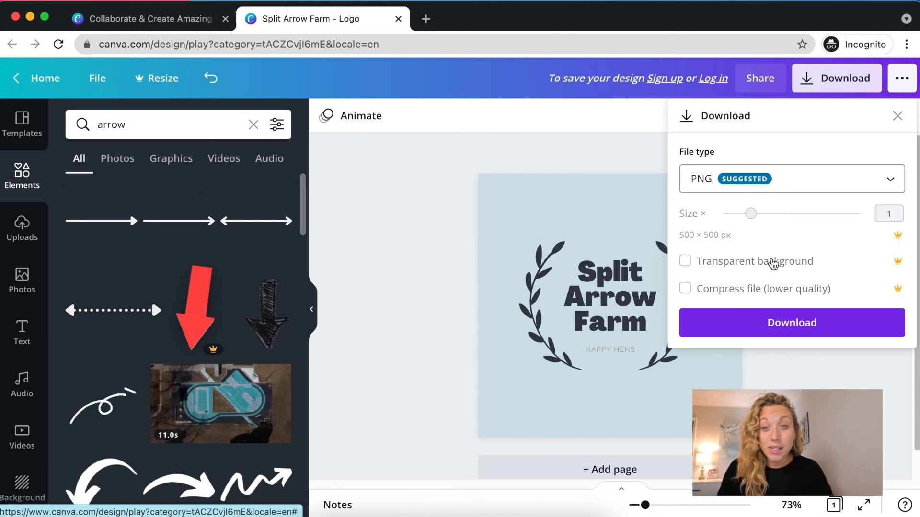
{"action": "left_click", "coordinate": [586, 138]}
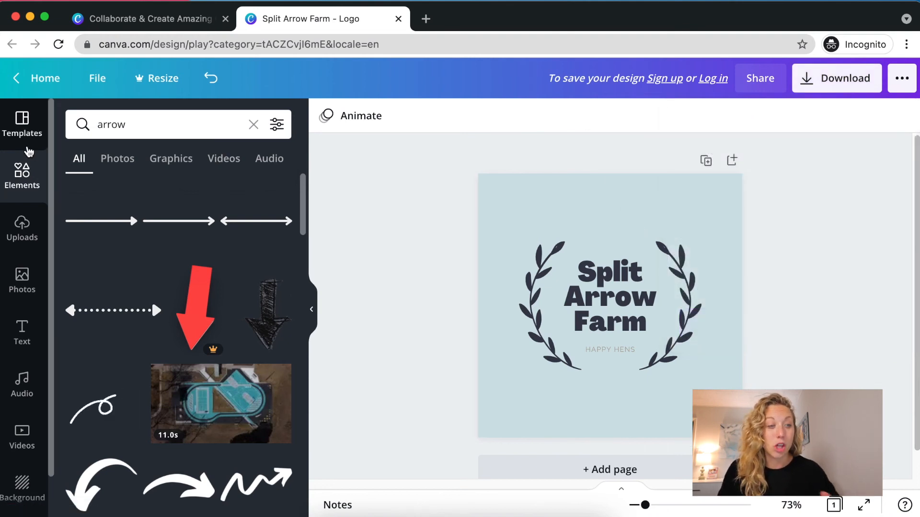
Look through the farm logo templates and the area for uploading own media.
{"action": "left_click", "coordinate": [25, 138]}
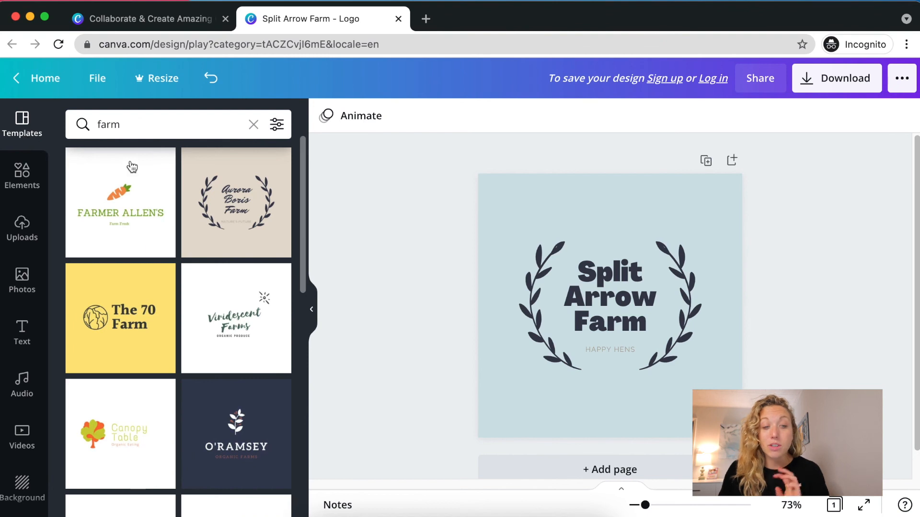
{"action": "left_click", "coordinate": [24, 235]}
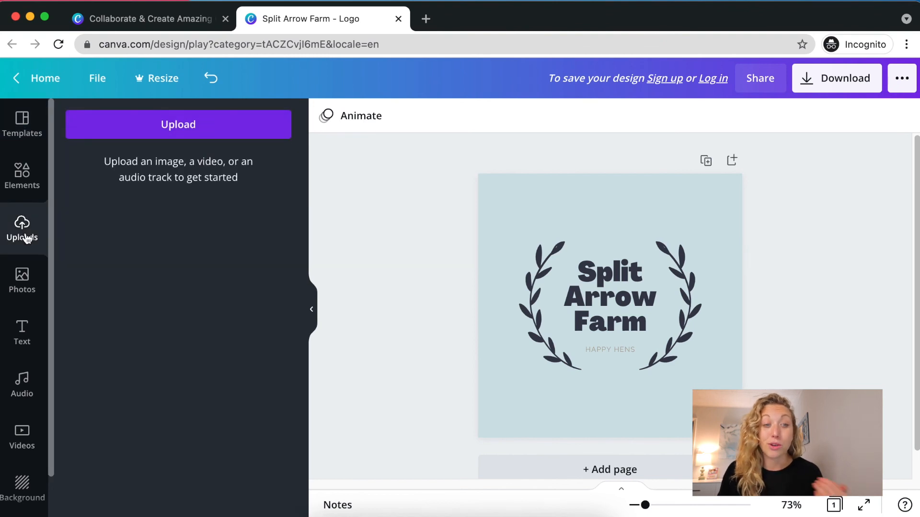